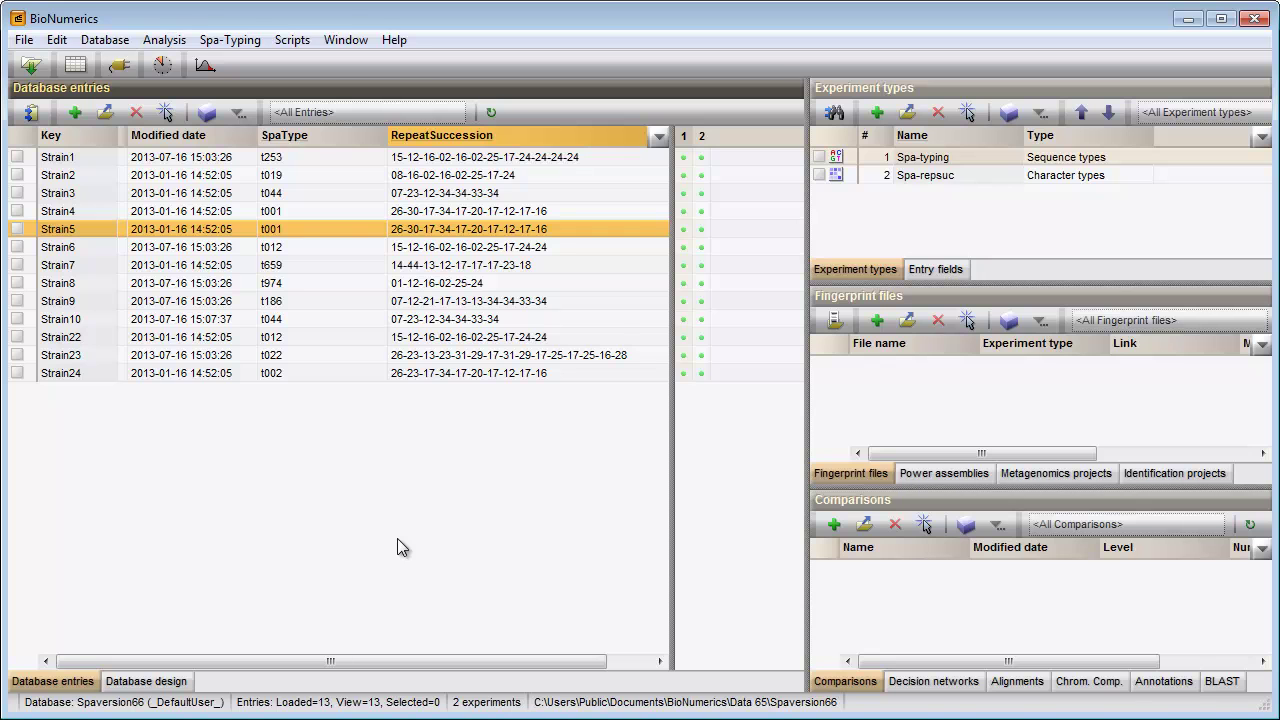
Select all 13 strain entries in the Spaversion66 database with Ctrl+A.
{"action": "key", "text": "ctrl+a"}
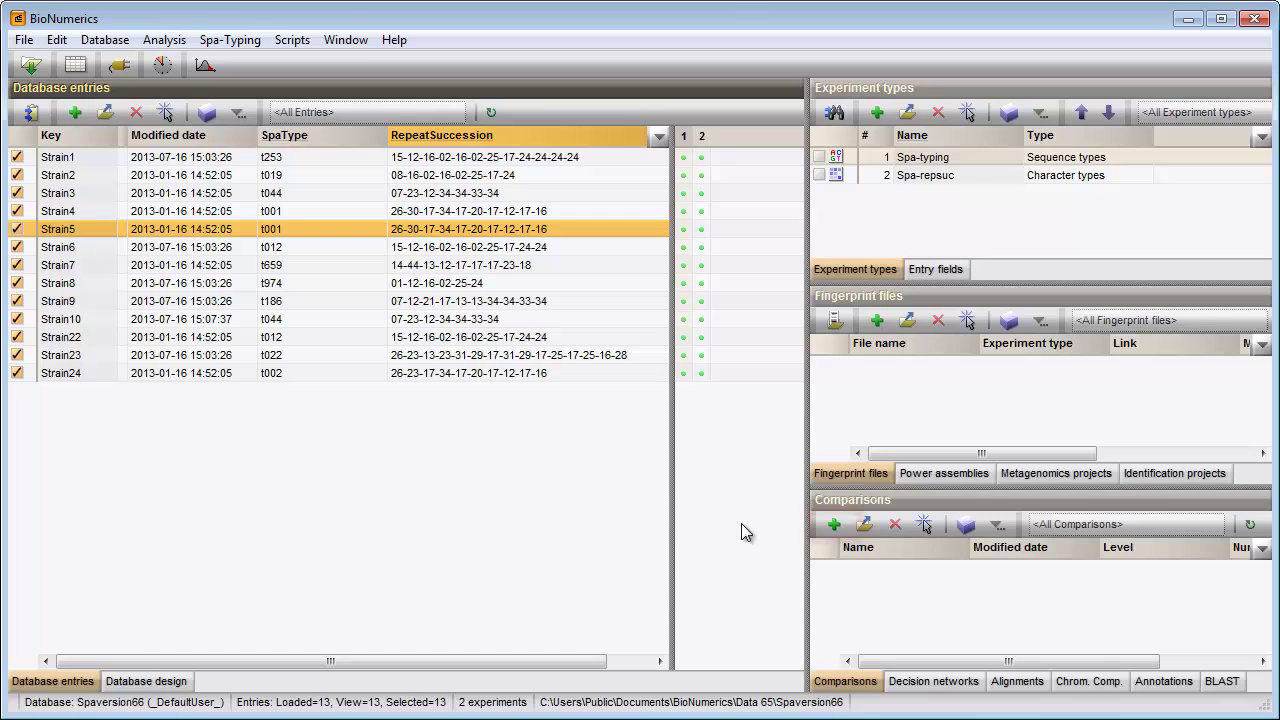
Create a comparison of the 13 strains and display Spa-repsuc repeats rs_001 to rs_010.
{"action": "left_click", "coordinate": [831, 522]}
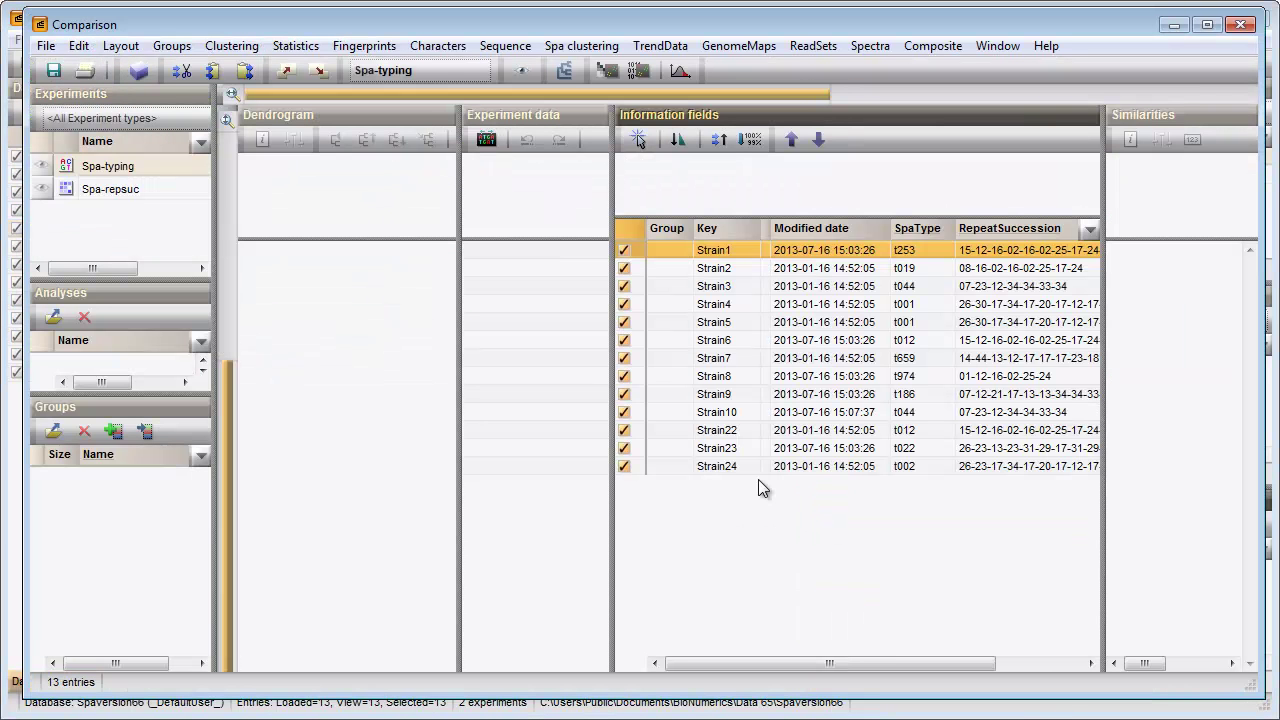
{"action": "left_click", "coordinate": [41, 192]}
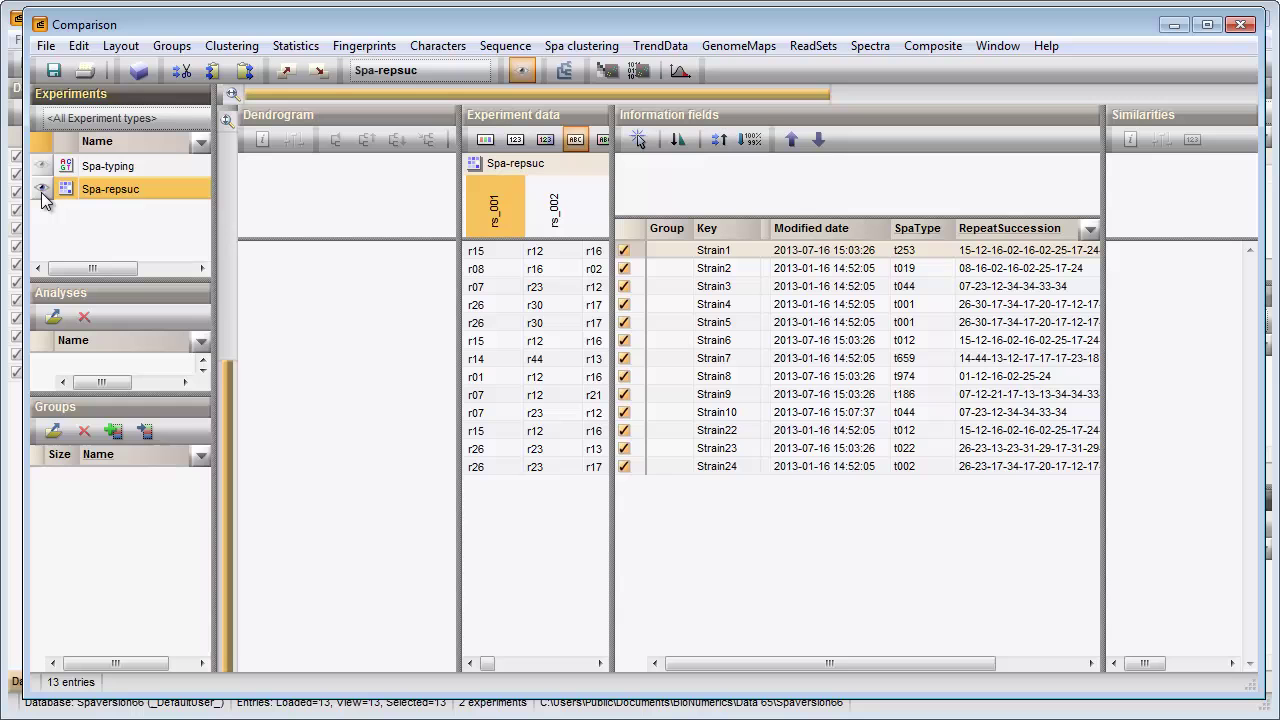
{"action": "left_click_drag", "start_coordinate": [460, 192], "coordinate": [336, 190]}
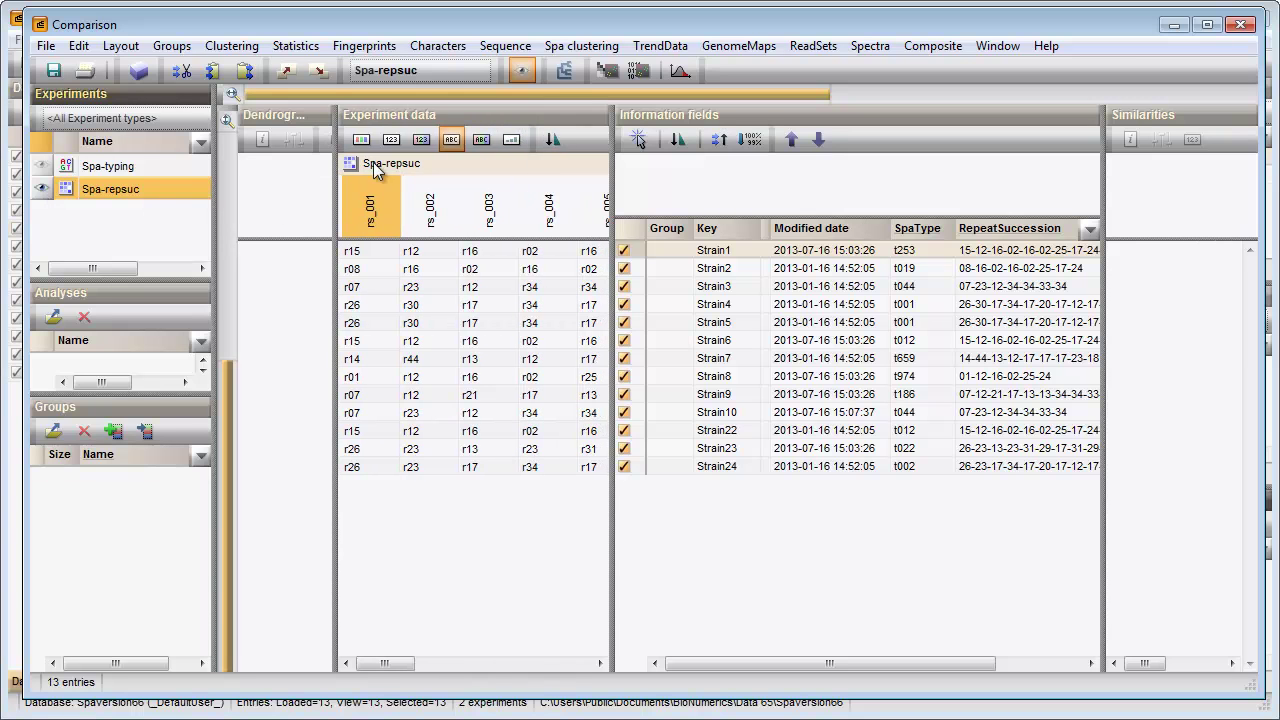
{"action": "left_click_drag", "start_coordinate": [607, 97], "coordinate": [412, 88]}
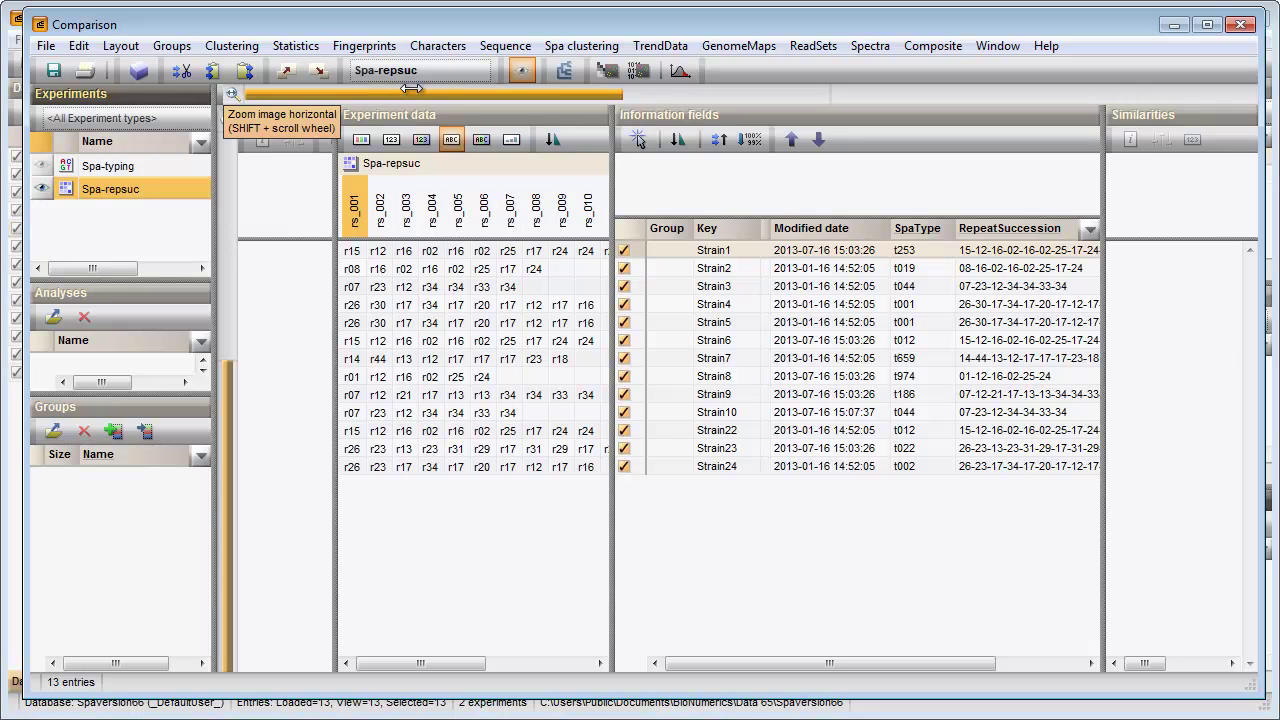
Create colour-coded groups from the SpaType field, such as t001, t012 and t044.
{"action": "left_click", "coordinate": [907, 232]}
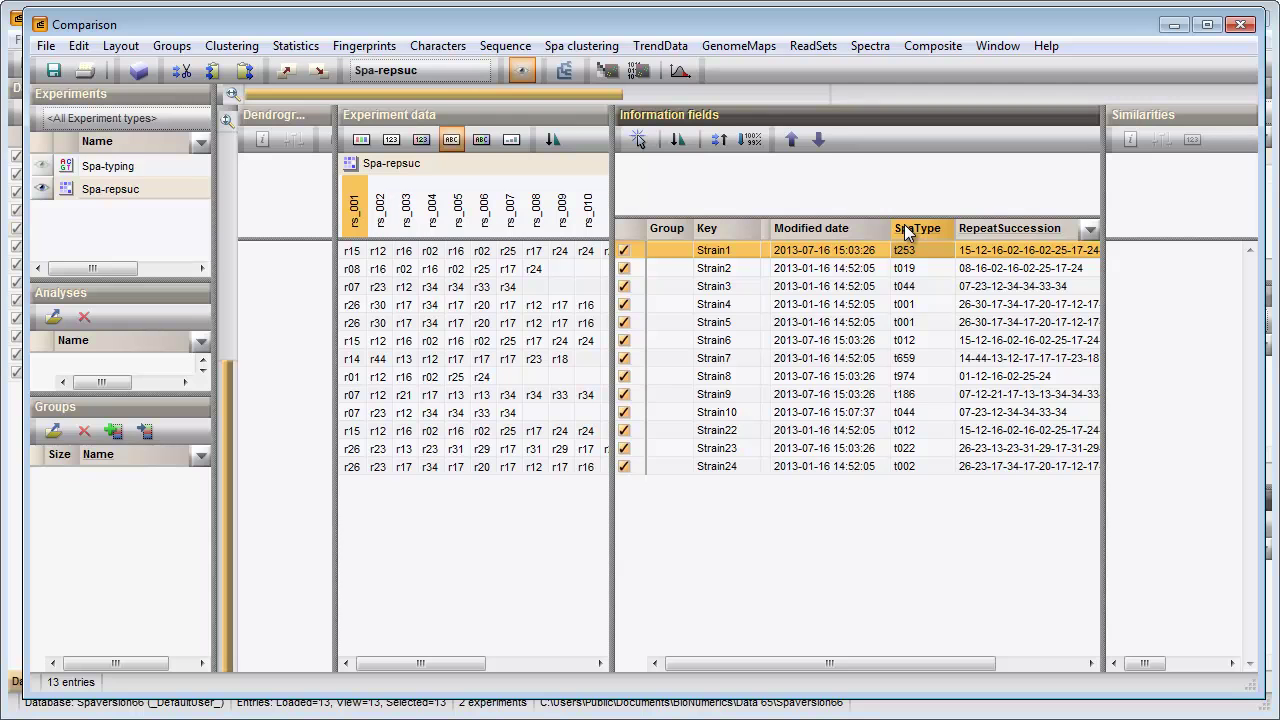
{"action": "right_click", "coordinate": [907, 232]}
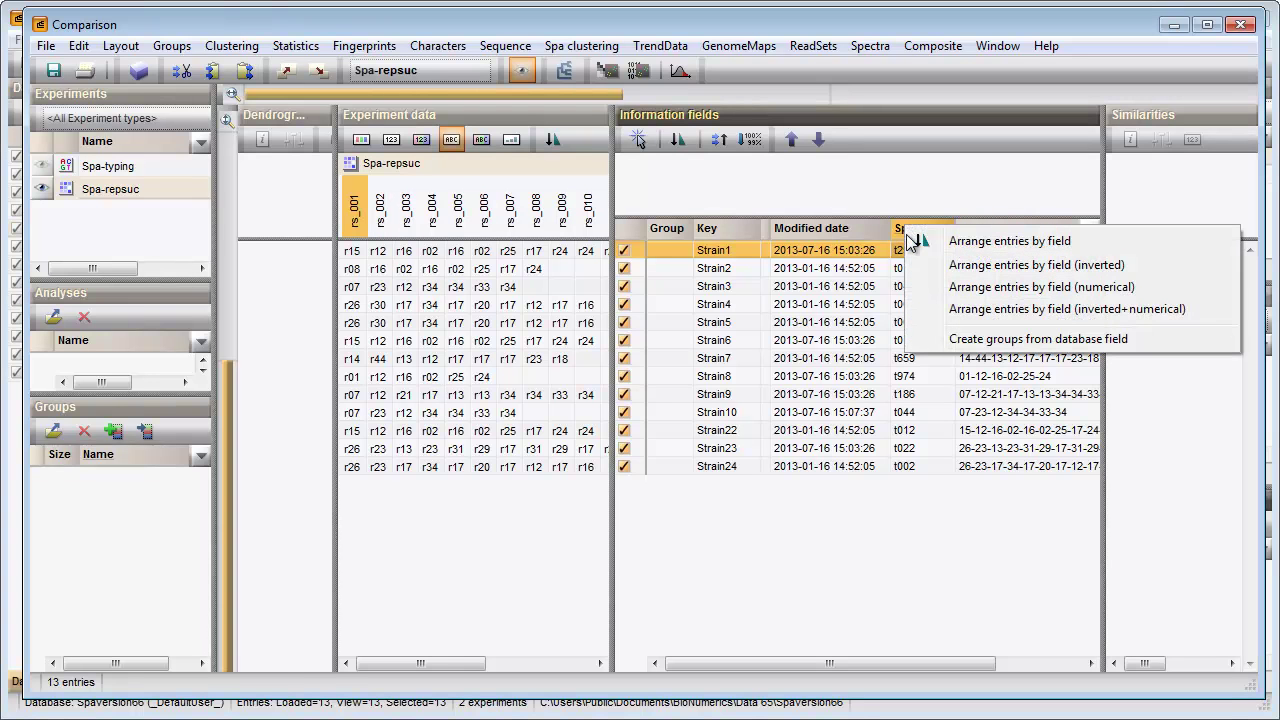
{"action": "left_click", "coordinate": [930, 345]}
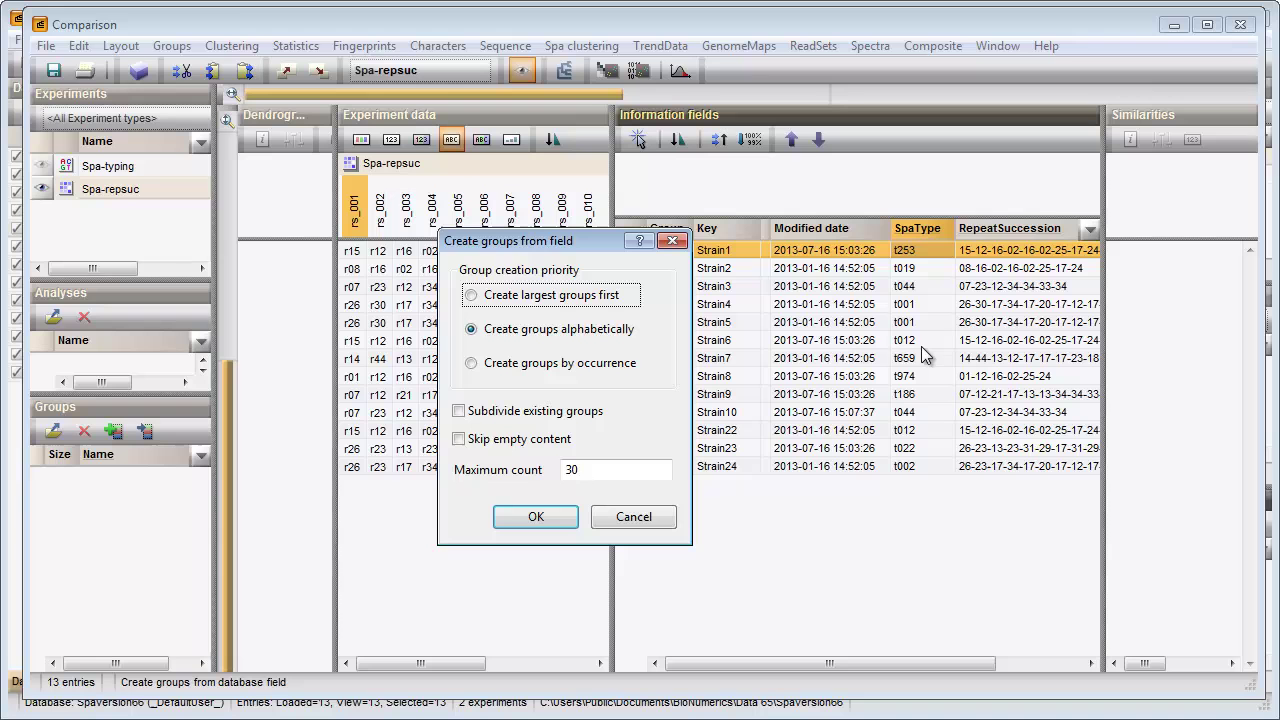
{"action": "left_click", "coordinate": [536, 516]}
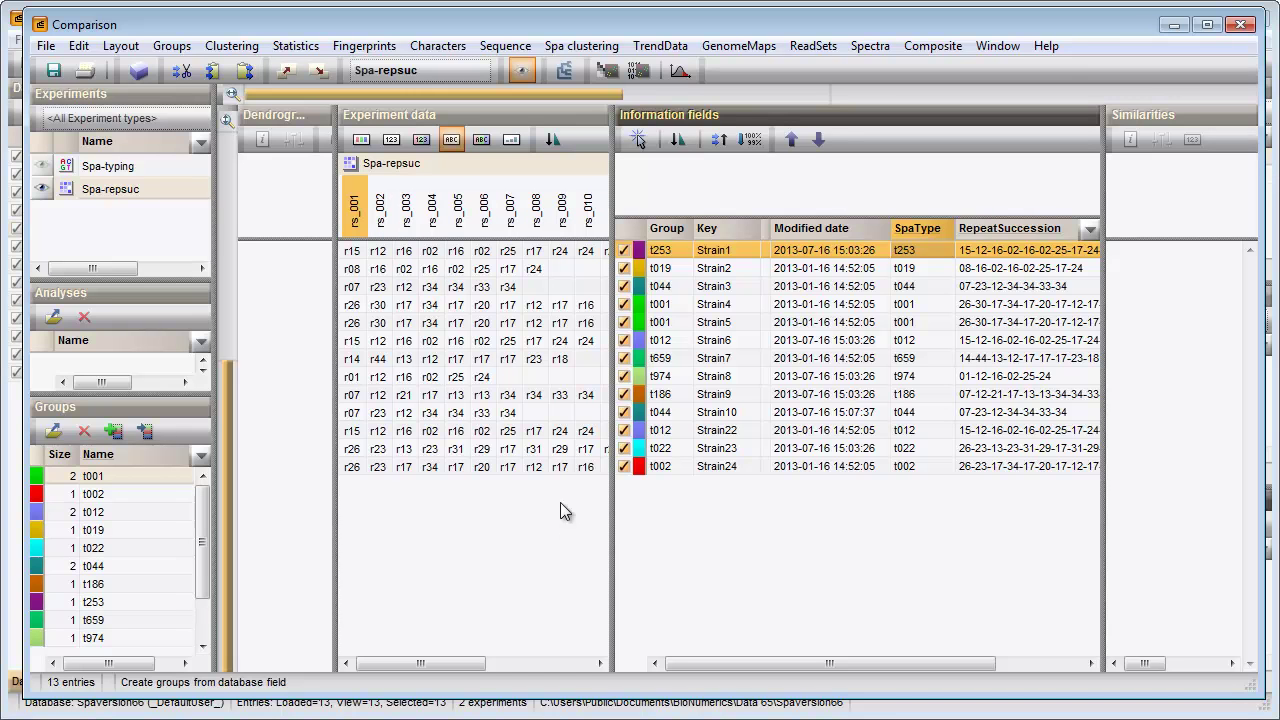
Cluster the spa types with UPGMA and widen the resulting Spa-repsuc dendrogram.
{"action": "left_click", "coordinate": [595, 46]}
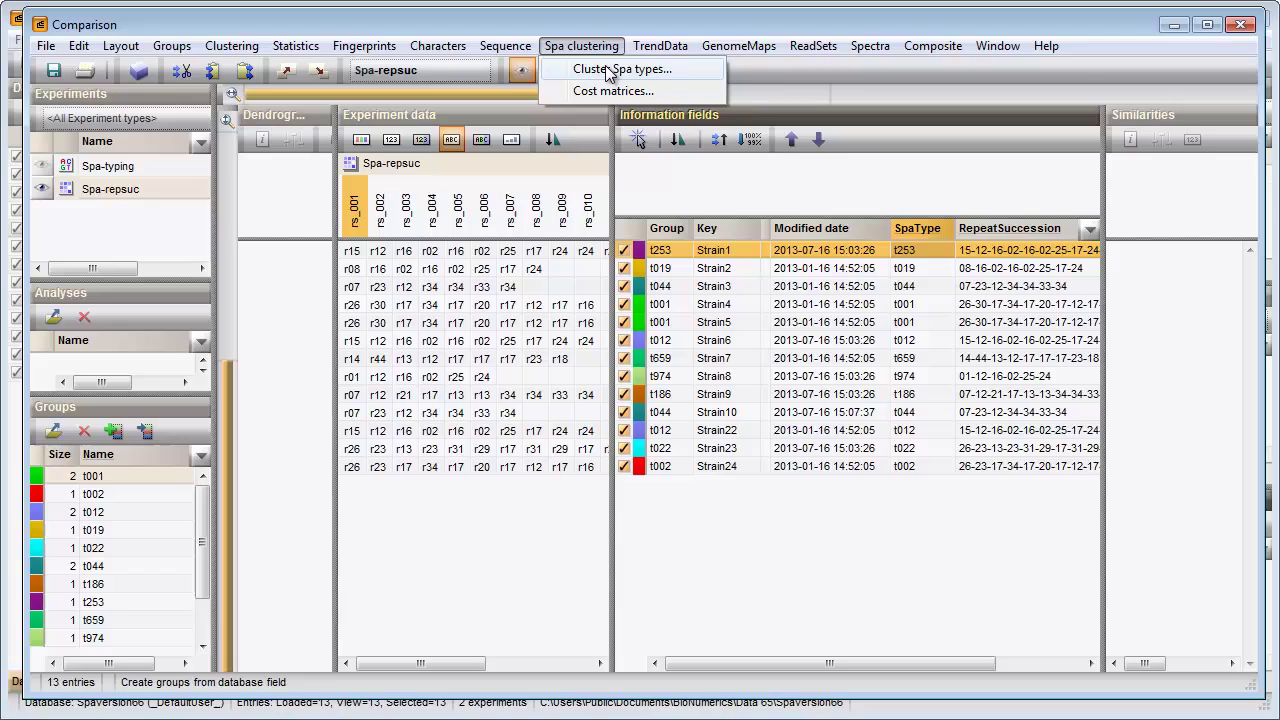
{"action": "left_click", "coordinate": [607, 72]}
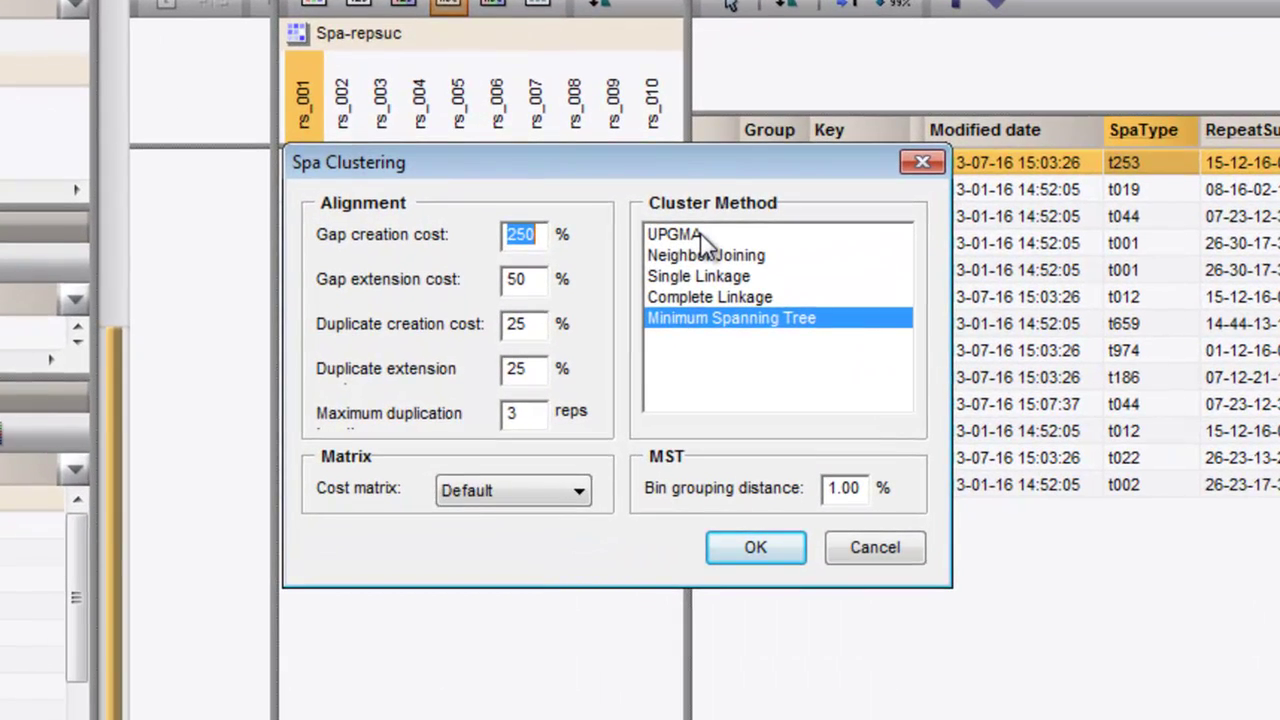
{"action": "left_click", "coordinate": [700, 233]}
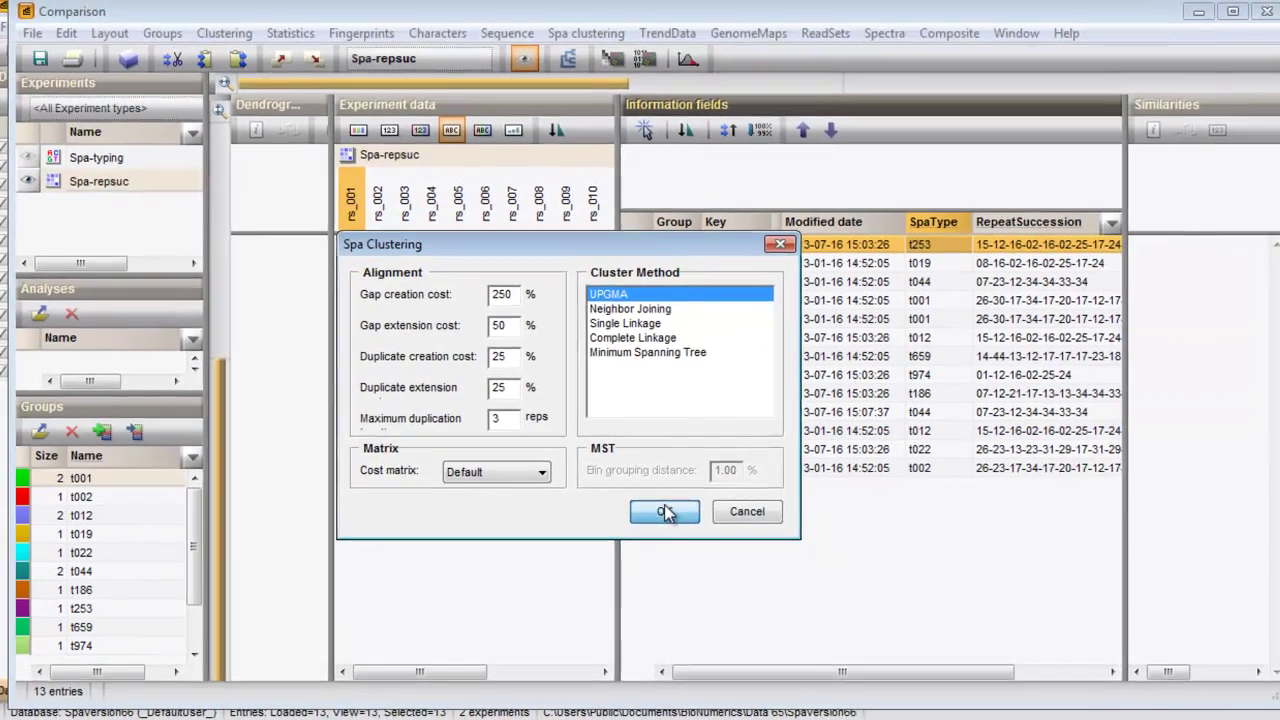
{"action": "left_click", "coordinate": [665, 512]}
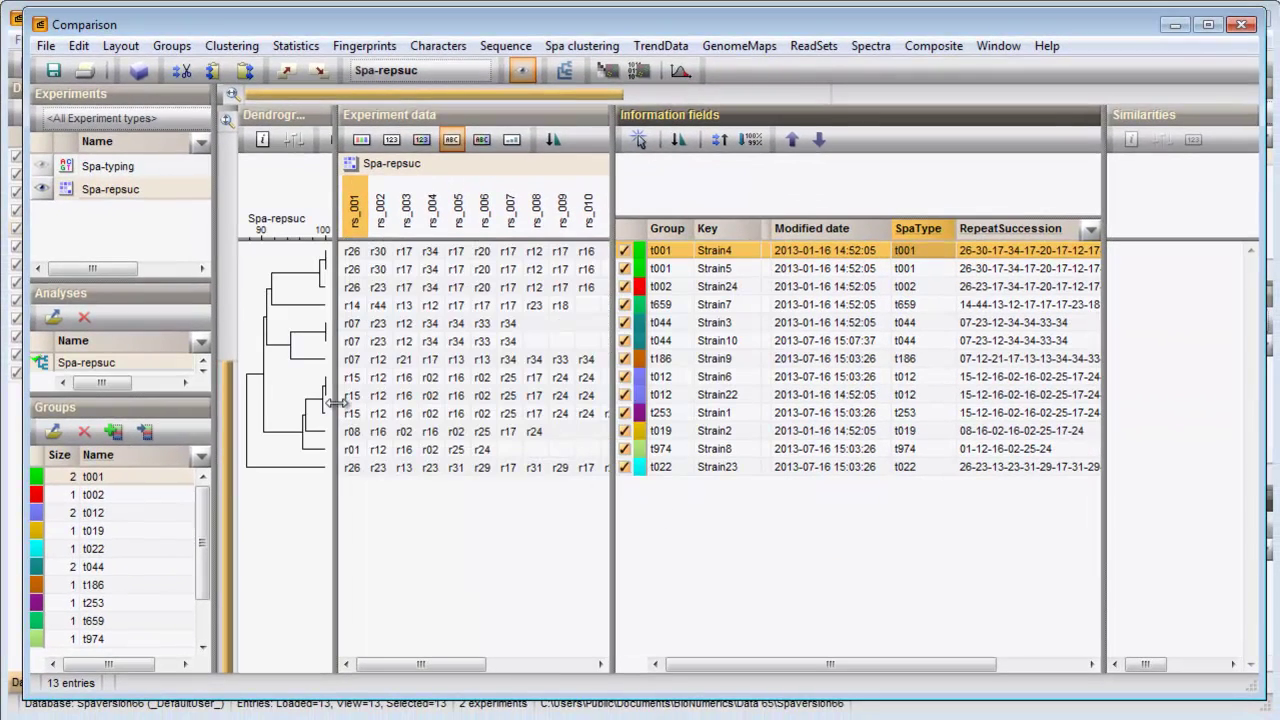
{"action": "left_click_drag", "start_coordinate": [336, 403], "coordinate": [447, 398]}
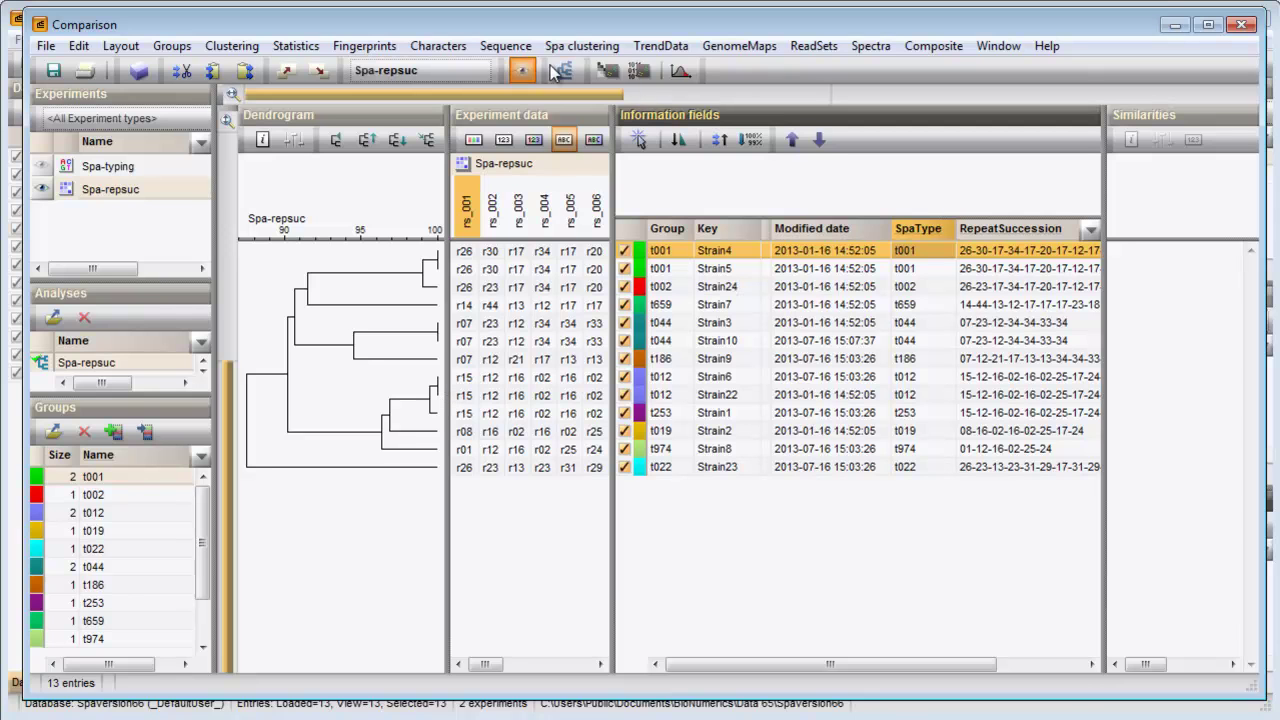
Cluster the spa types as a minimum spanning tree with nodes coloured by comparison groups.
{"action": "left_click", "coordinate": [580, 46]}
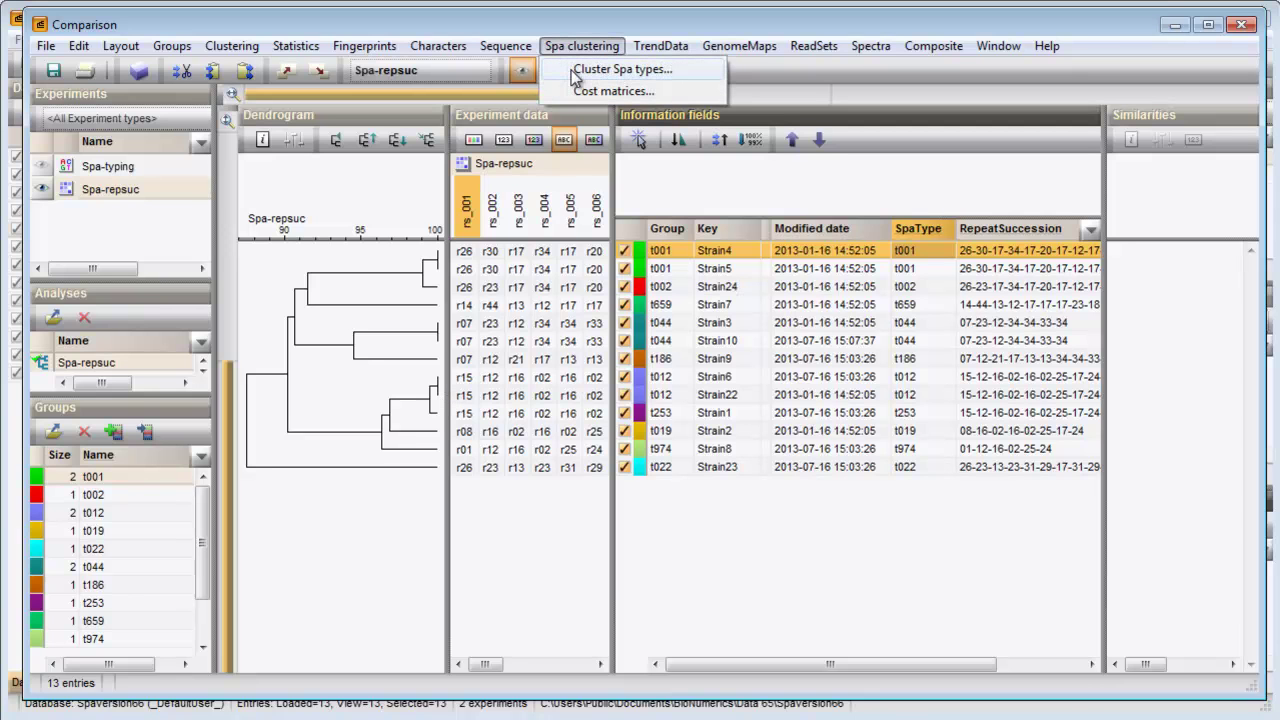
{"action": "left_click", "coordinate": [575, 70]}
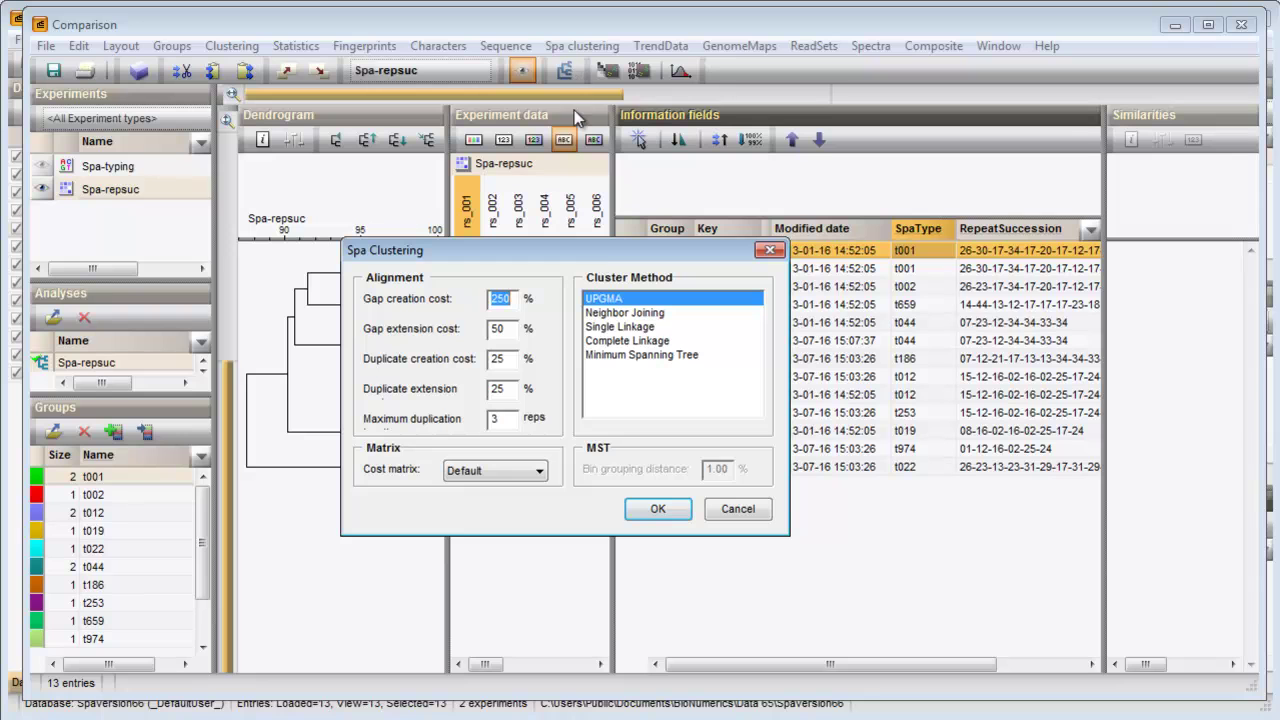
{"action": "left_click", "coordinate": [613, 355]}
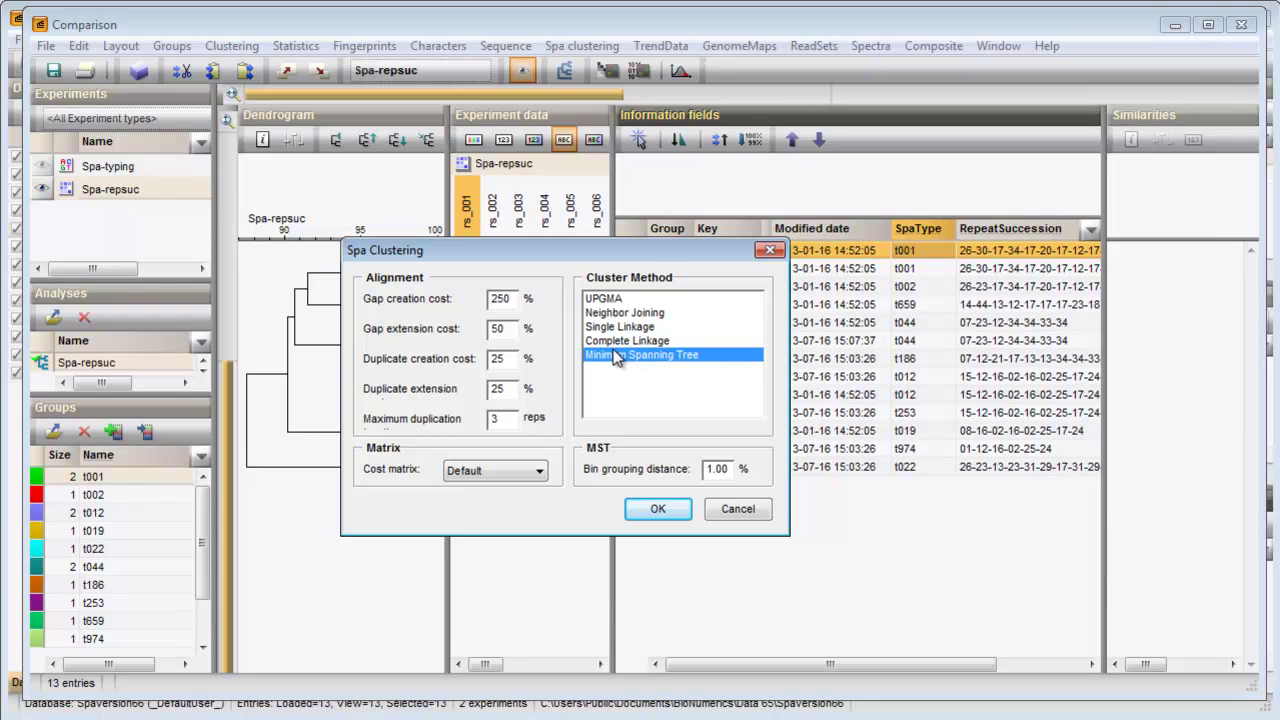
{"action": "left_click", "coordinate": [664, 500]}
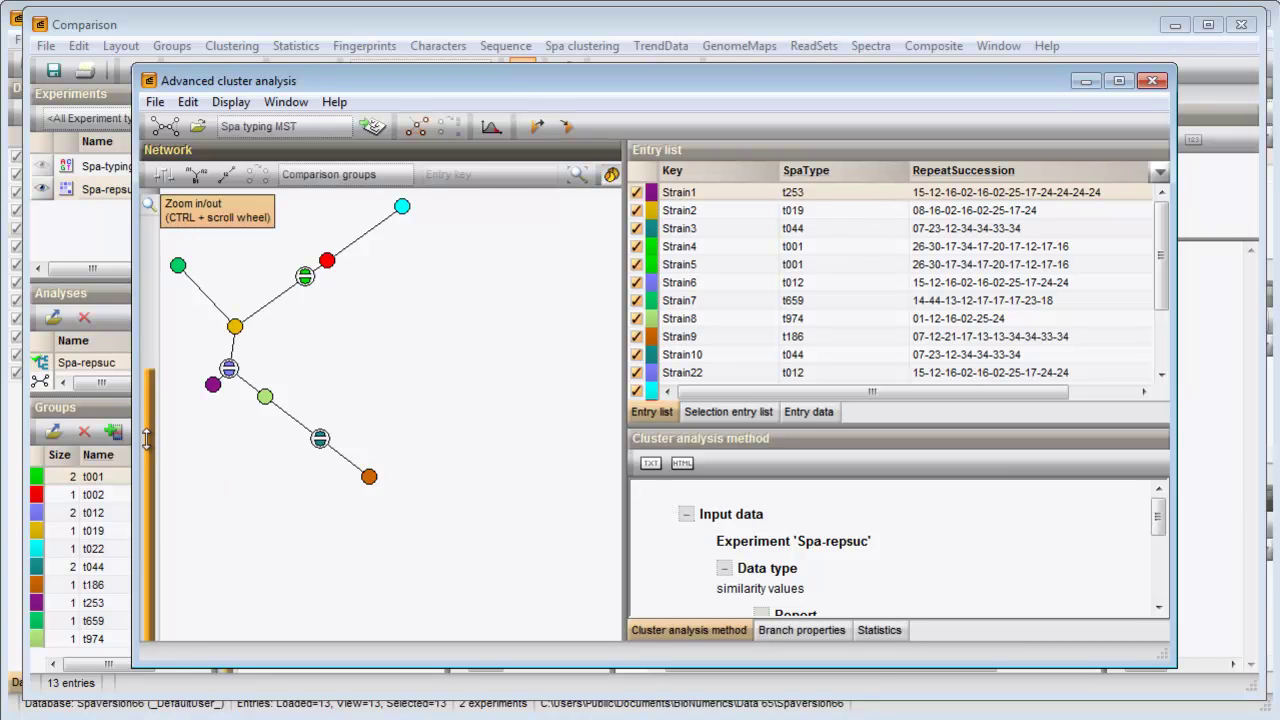
Select the t659 and t001 nodes and confirm they contain Strain4, Strain5 and Strain7.
{"action": "left_click_drag", "start_coordinate": [147, 438], "coordinate": [135, 393]}
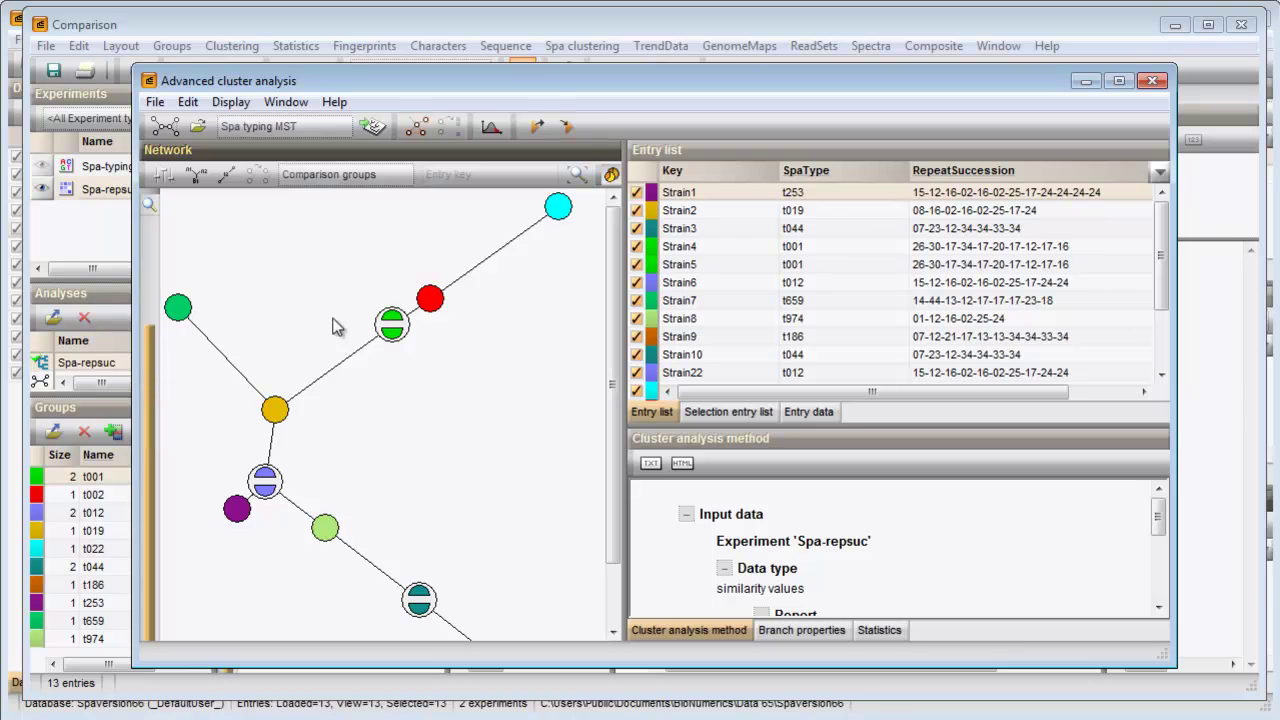
{"action": "left_click", "coordinate": [390, 330]}
{"action": "left_click", "coordinate": [429, 297]}
{"action": "left_click", "coordinate": [182, 311]}
{"action": "left_click", "coordinate": [393, 326], "text": "ctrl"}
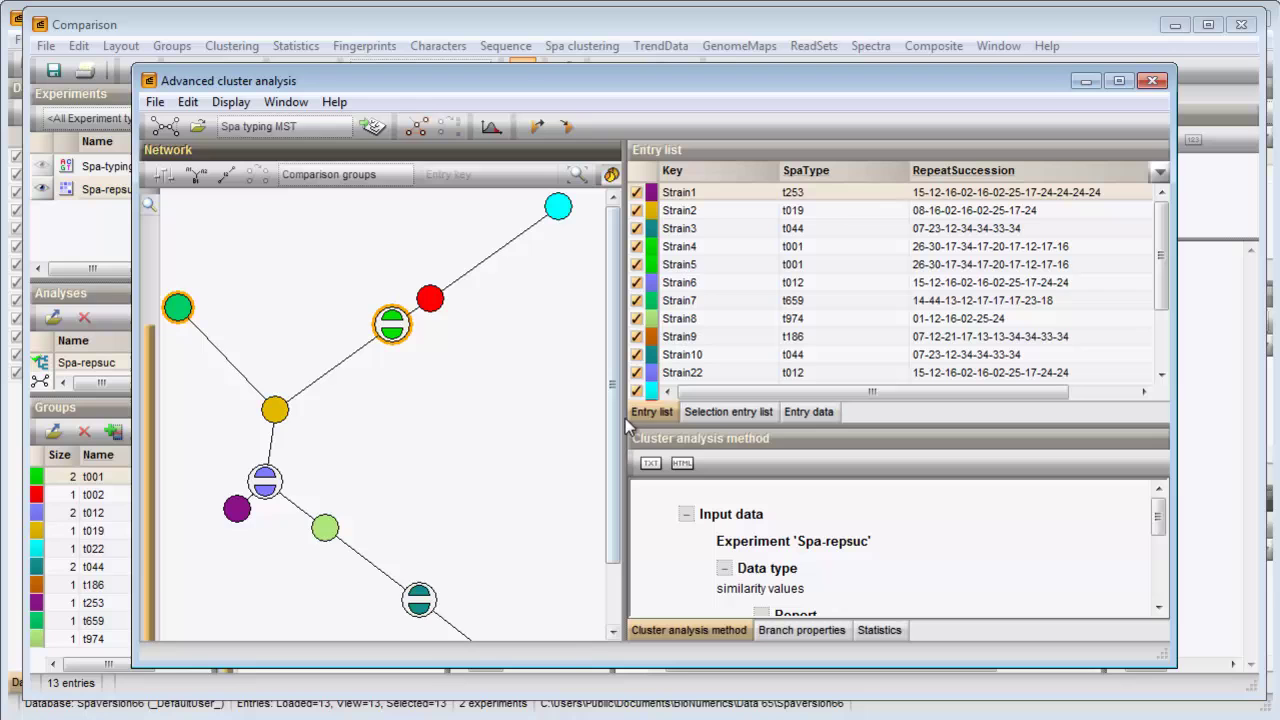
{"action": "left_click", "coordinate": [715, 412]}
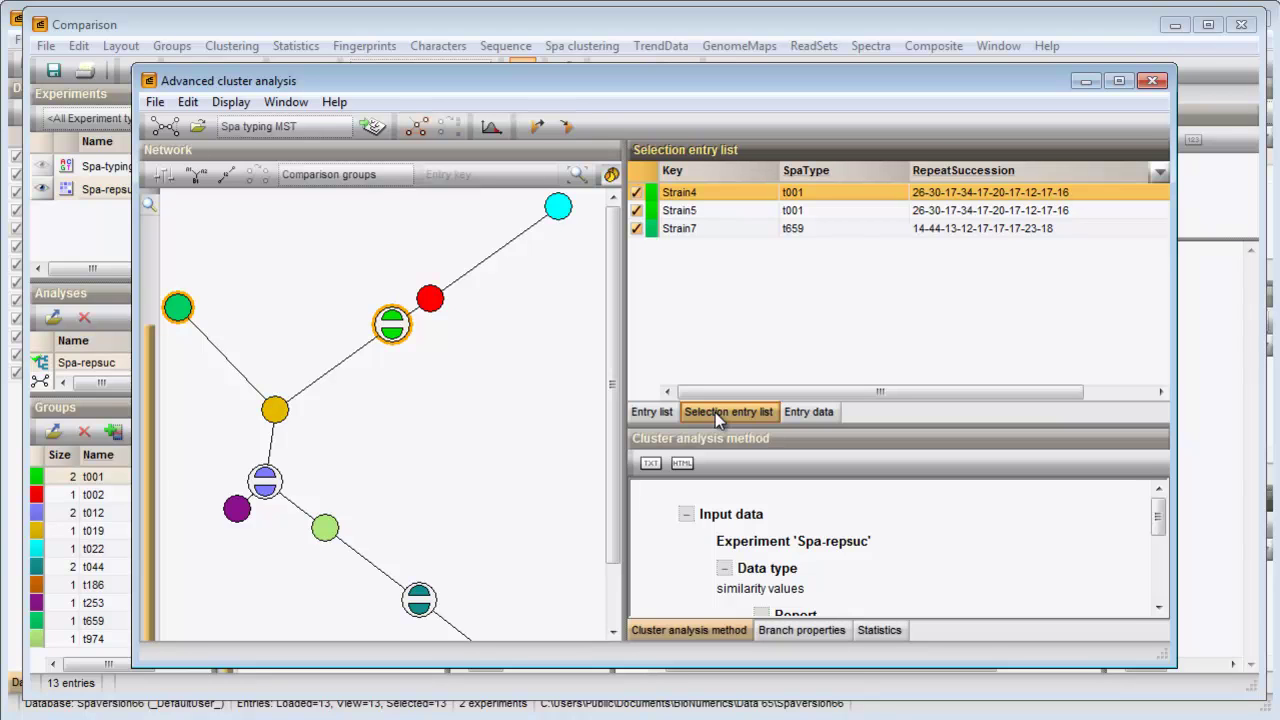
{"action": "left_click", "coordinate": [654, 413]}
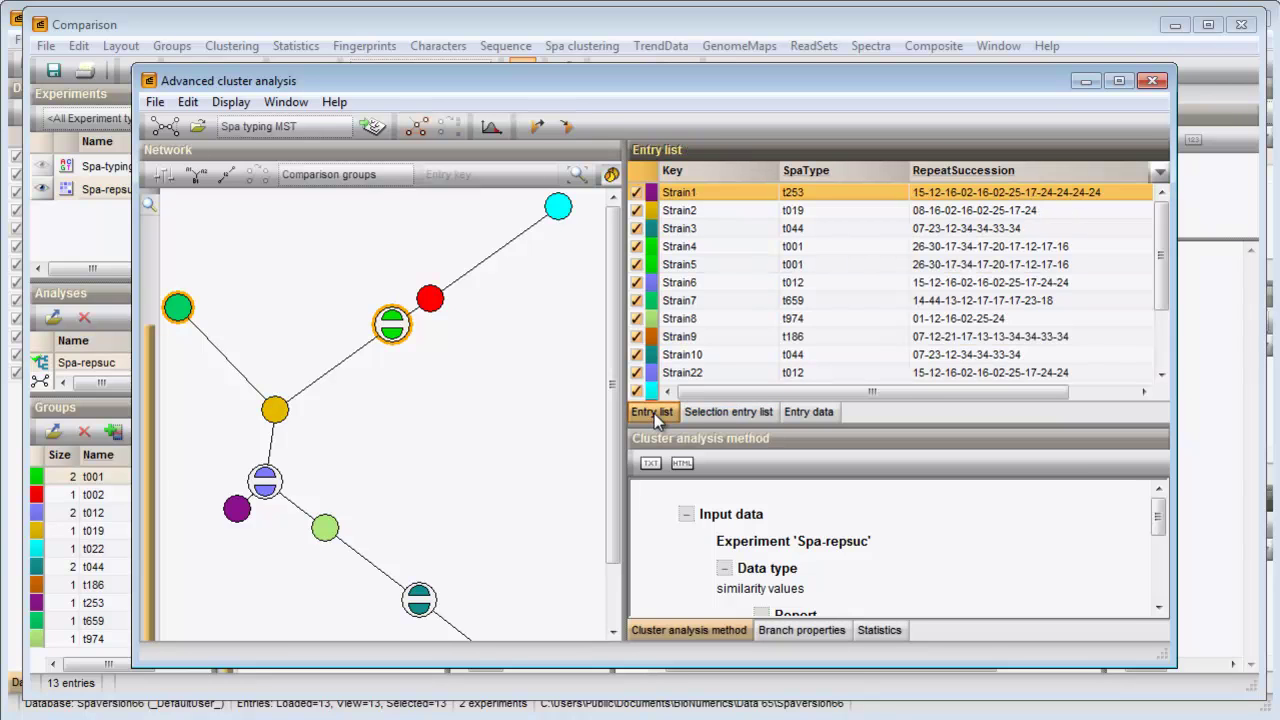
Label the fitted network's nodes by SpaType and show them as solid discs without separate entries.
{"action": "left_click", "coordinate": [578, 176]}
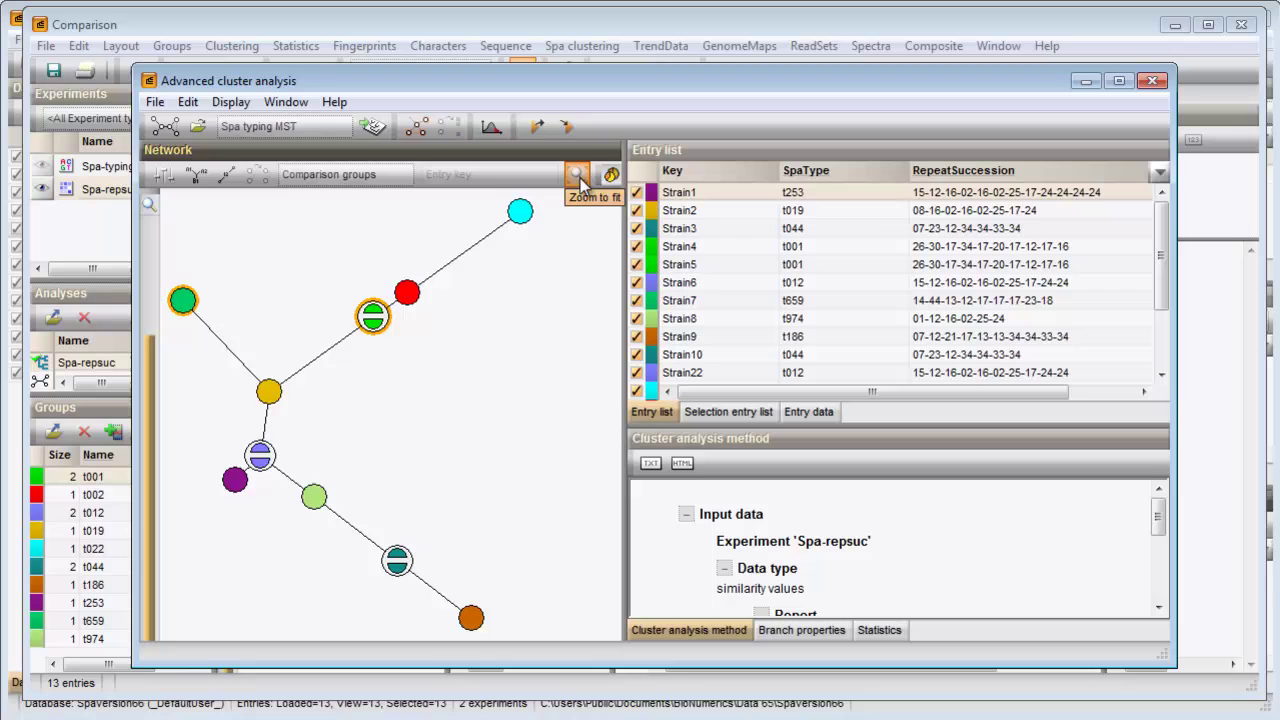
{"action": "left_click", "coordinate": [165, 177]}
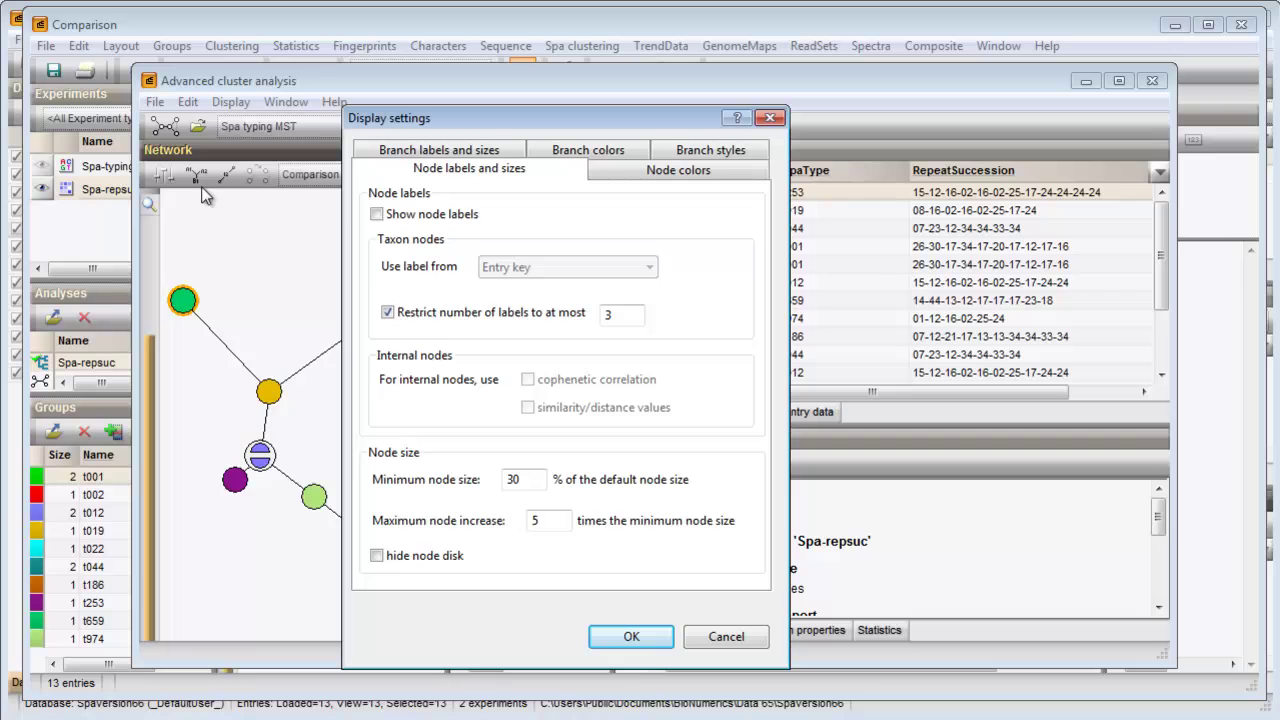
{"action": "left_click", "coordinate": [378, 215]}
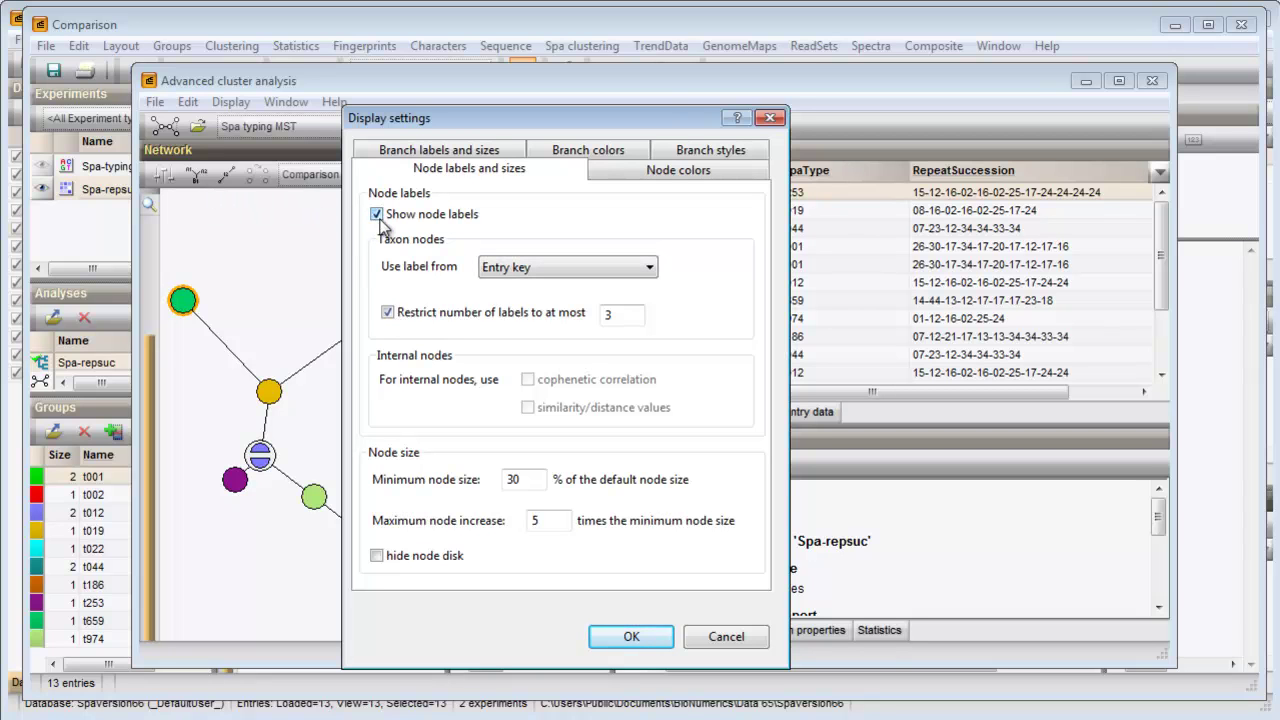
{"action": "left_click", "coordinate": [535, 268]}
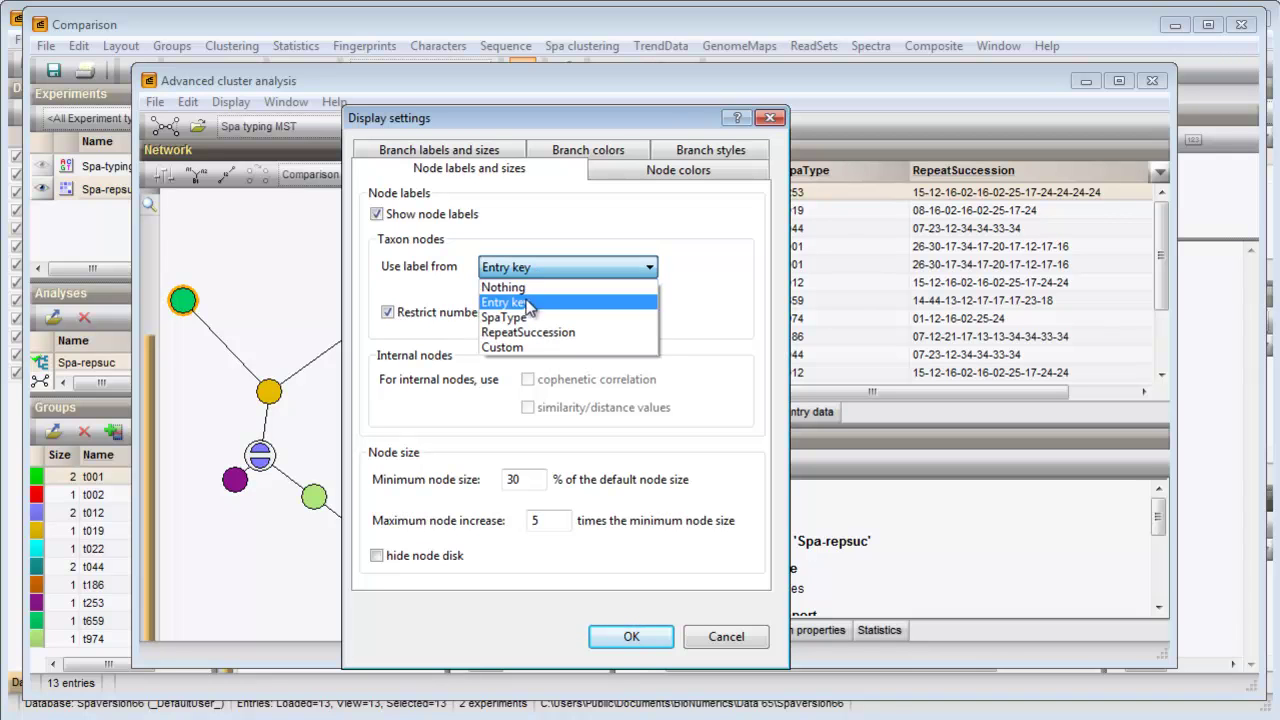
{"action": "left_click", "coordinate": [524, 312]}
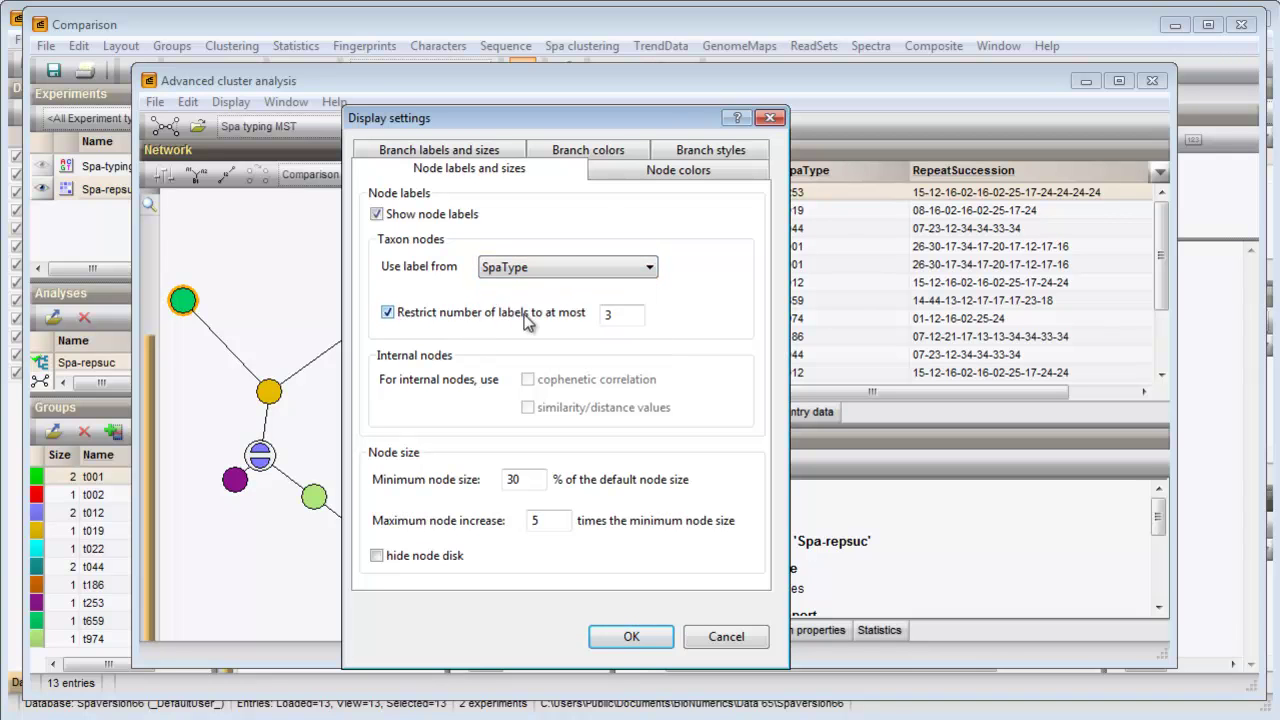
{"action": "left_click", "coordinate": [611, 175]}
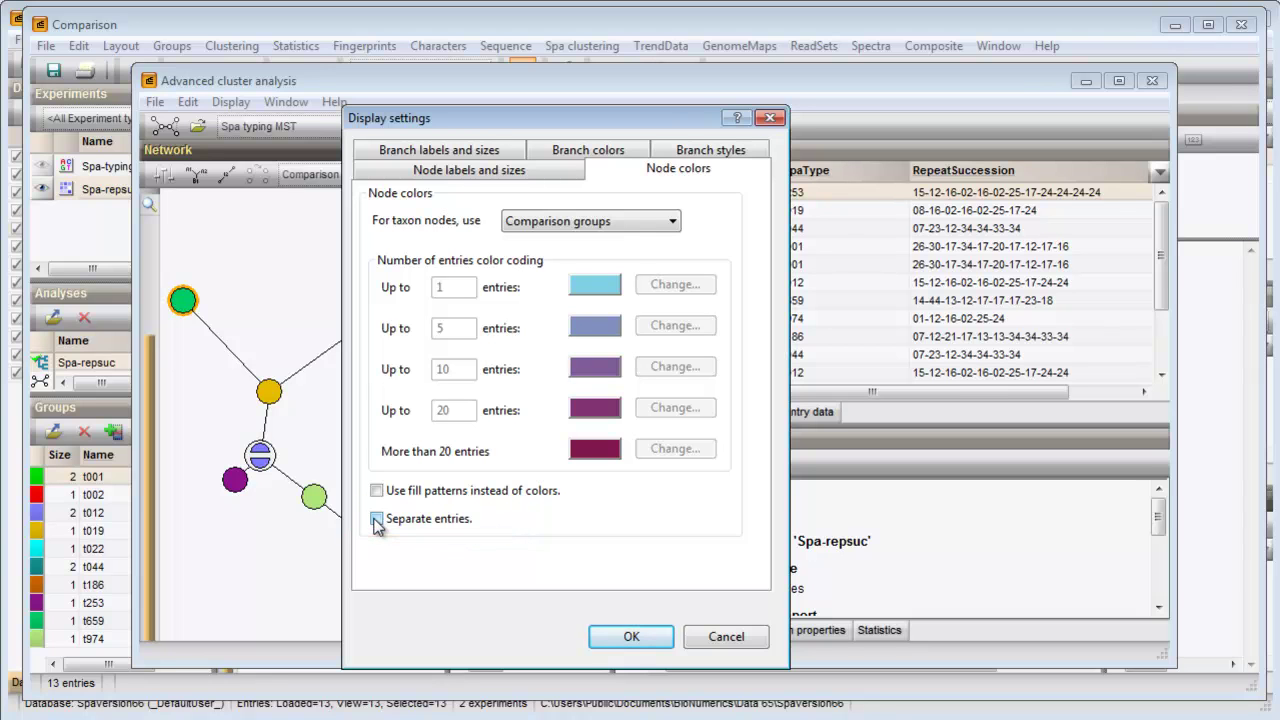
{"action": "left_click", "coordinate": [628, 636]}
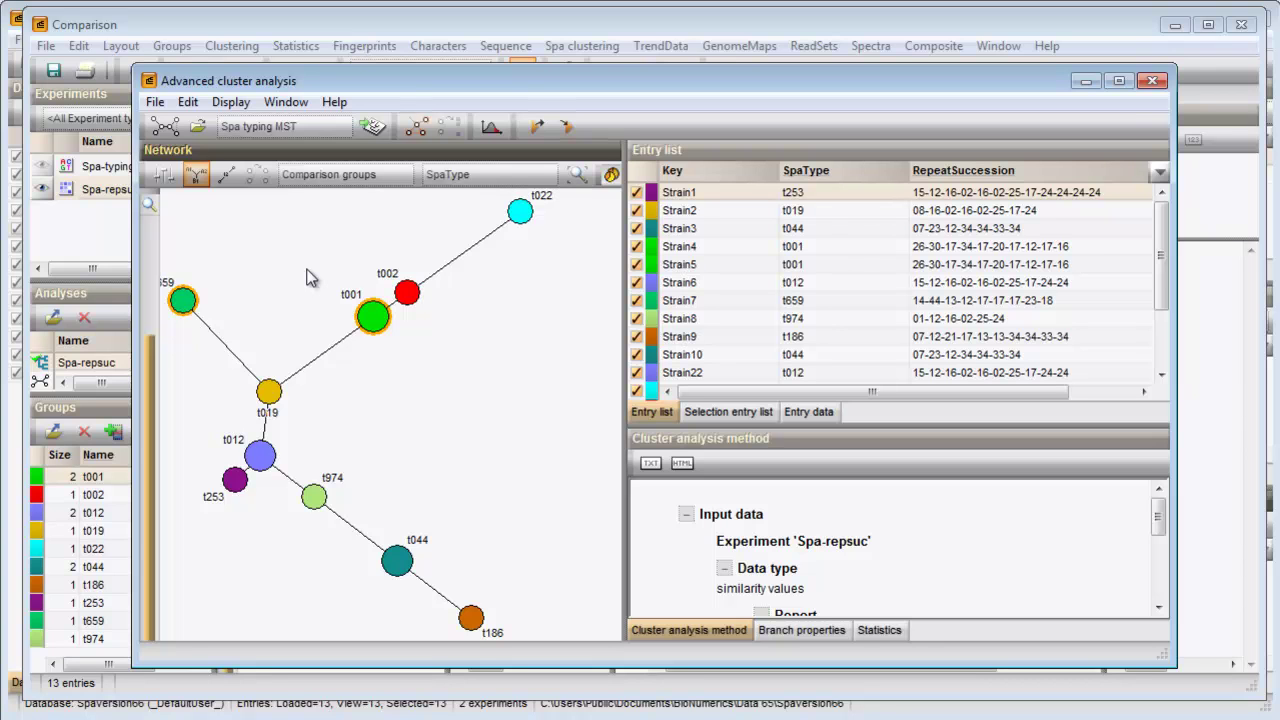
{"action": "left_click", "coordinate": [155, 102]}
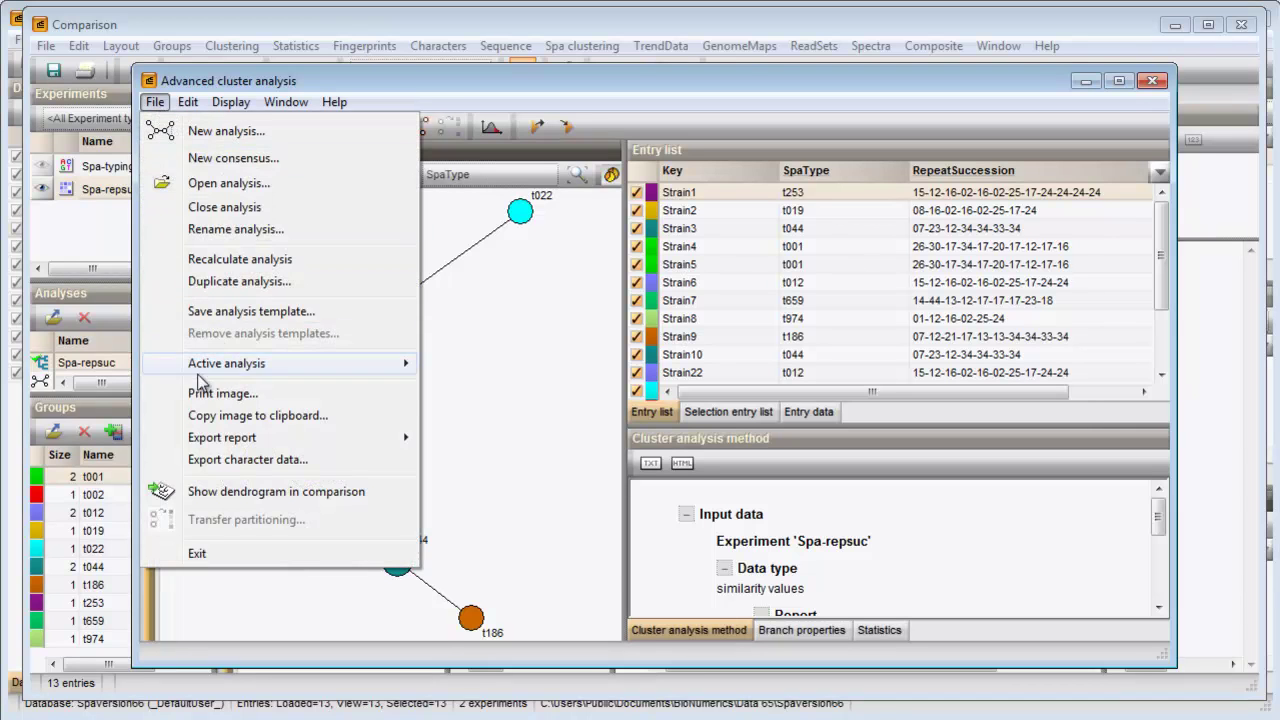
{"action": "left_click", "coordinate": [214, 415]}
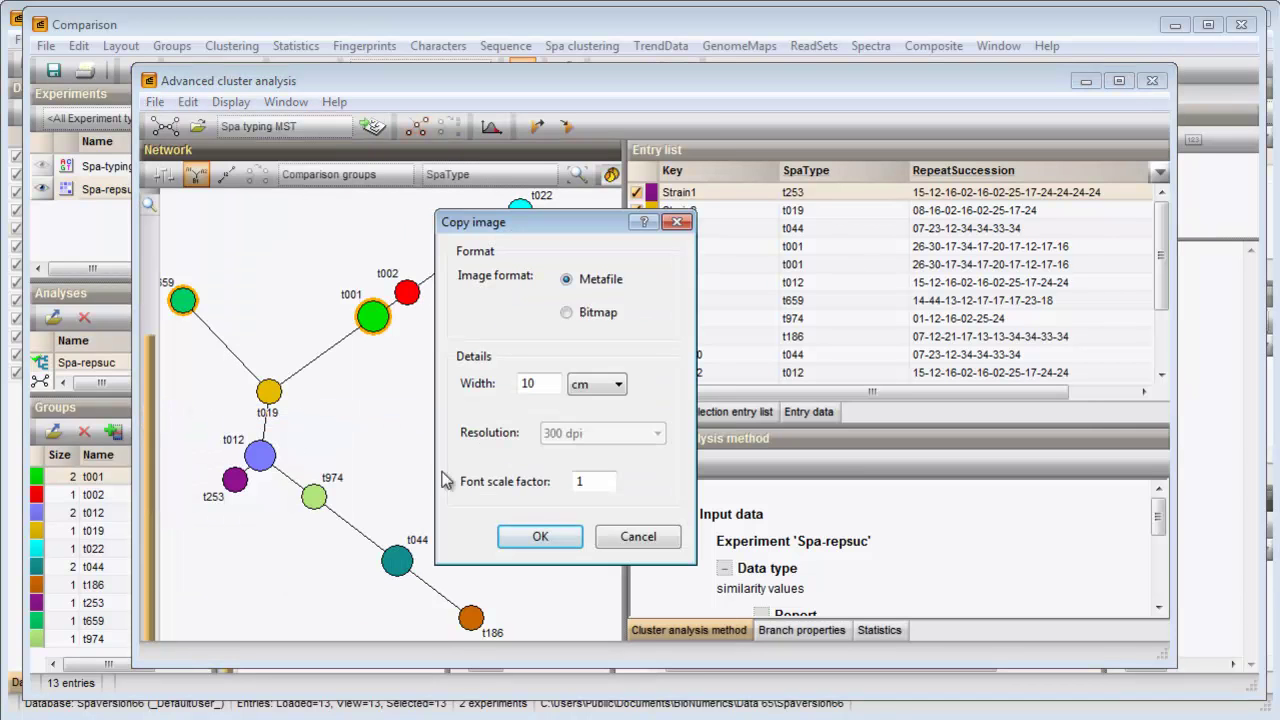
{"action": "left_click", "coordinate": [632, 538]}
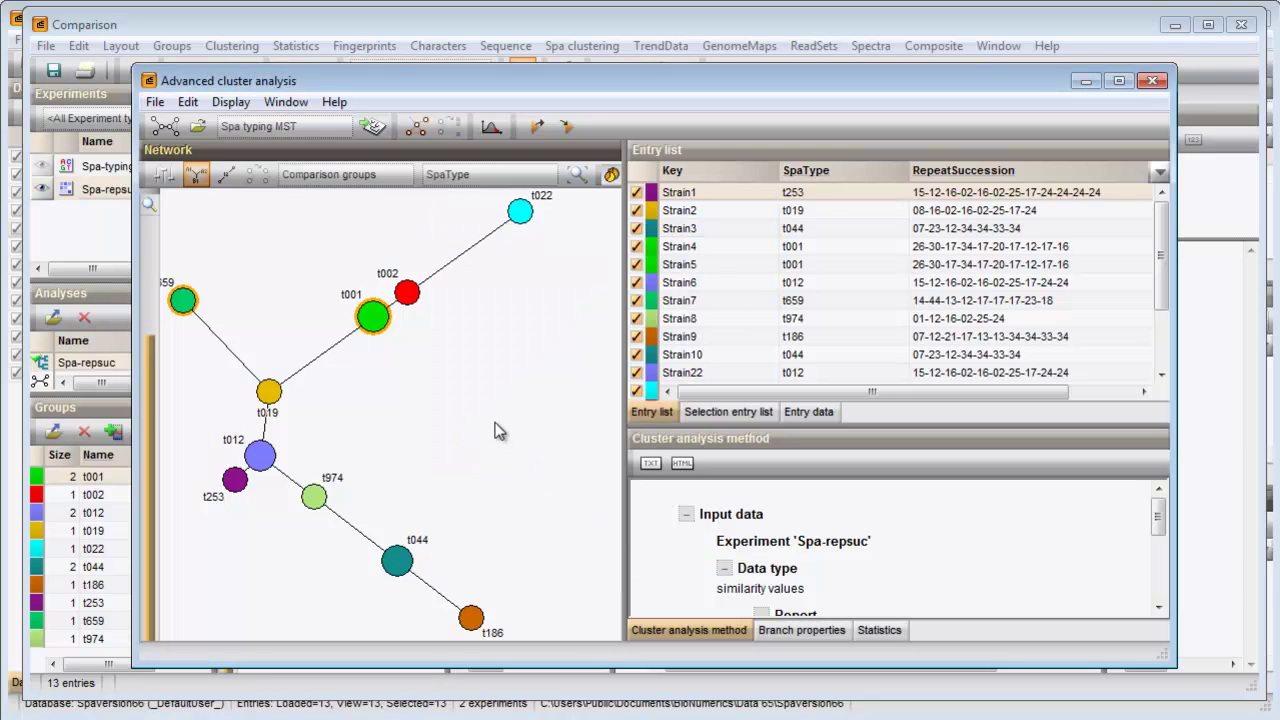